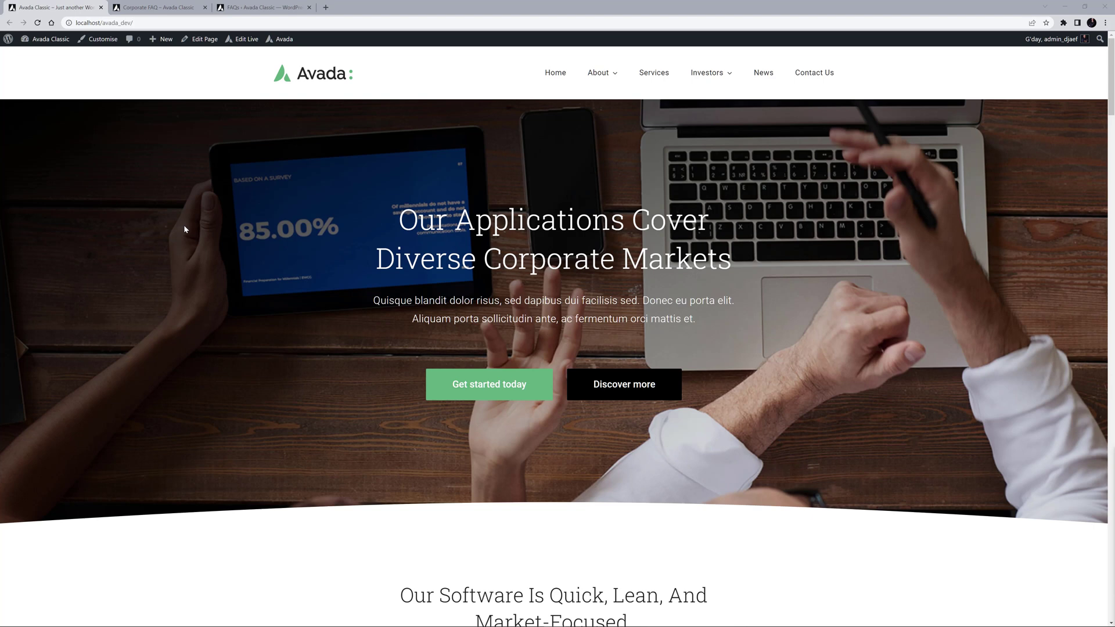
Step: On the Corporate FAQ page, expand and collapse the 'Why should I trust Avada?' question to preview its answer
{"action": "left_click", "coordinate": [166, 7]}
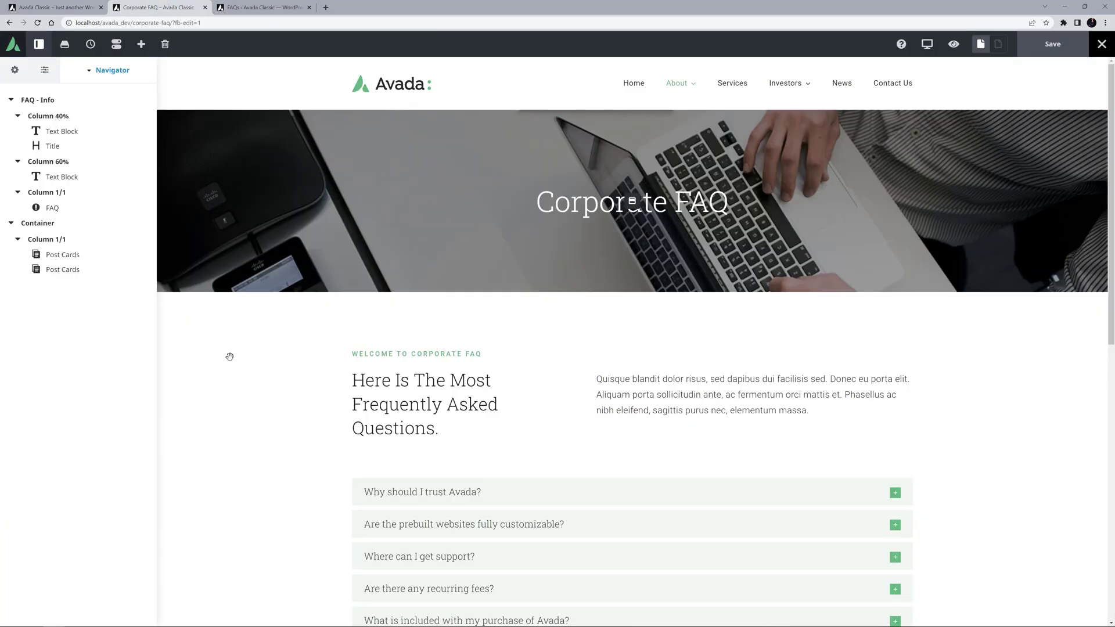
{"action": "scroll", "coordinate": [235, 413], "scroll_direction": "down", "scroll_amount": 2}
{"action": "scroll", "coordinate": [237, 417], "scroll_direction": "down", "scroll_amount": 3}
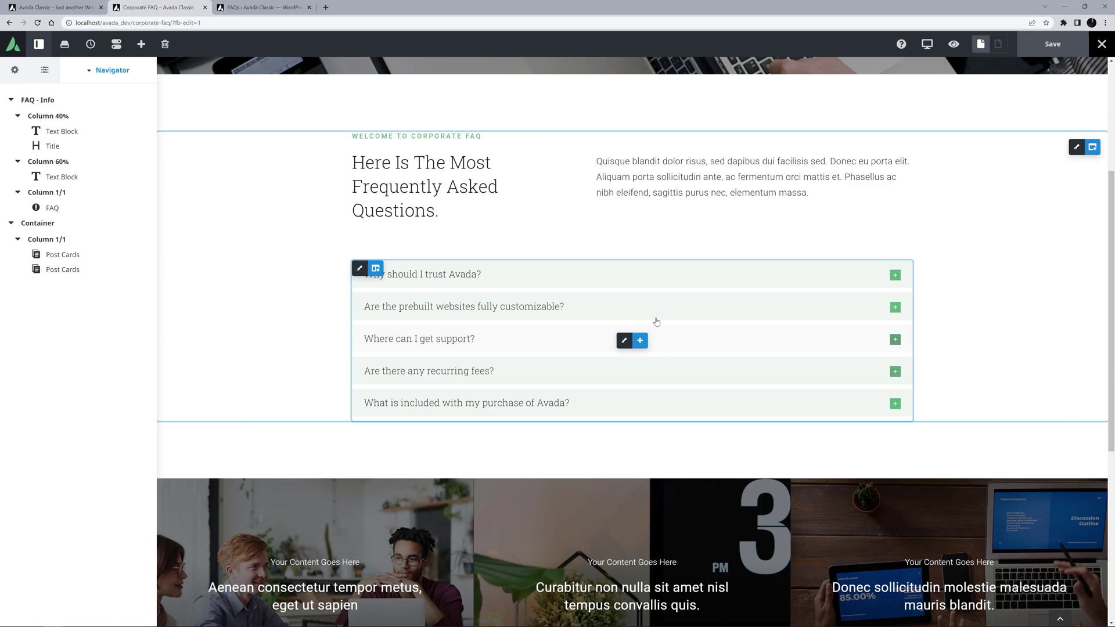
{"action": "left_click", "coordinate": [895, 275]}
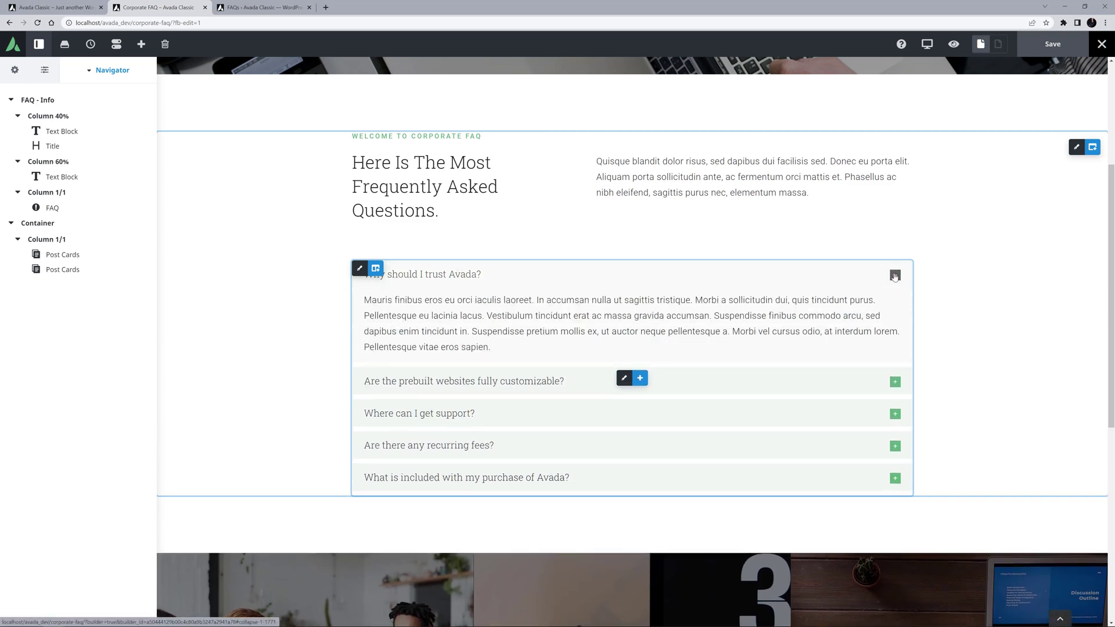
{"action": "left_click", "coordinate": [894, 275]}
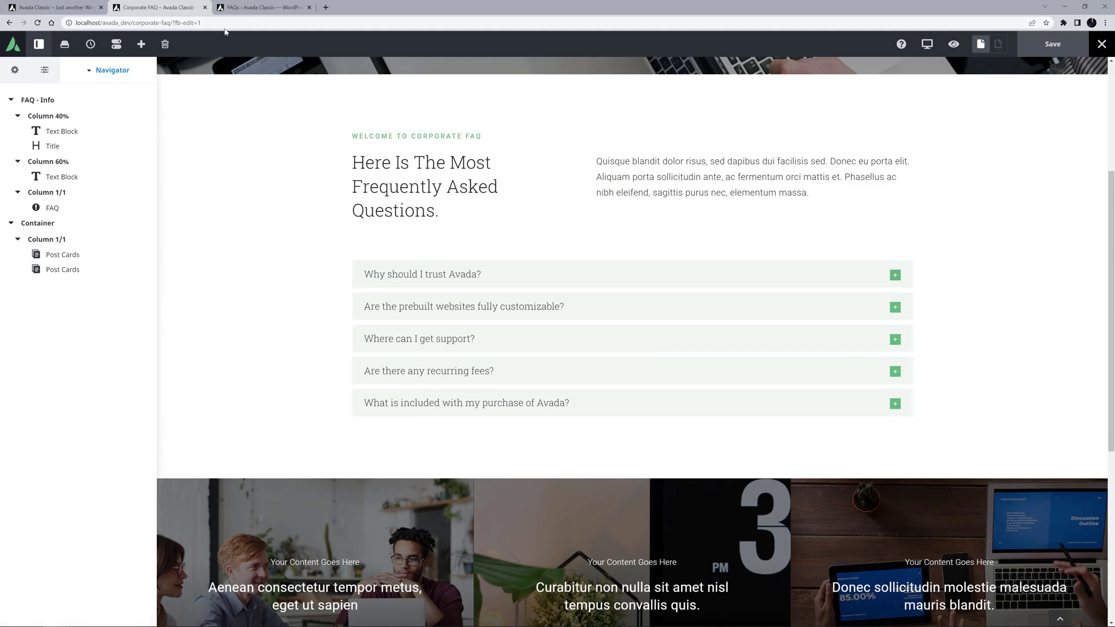
Step: Edit the 'Why should I trust Avada?' post from the WordPress FAQs list
{"action": "left_click", "coordinate": [235, 8]}
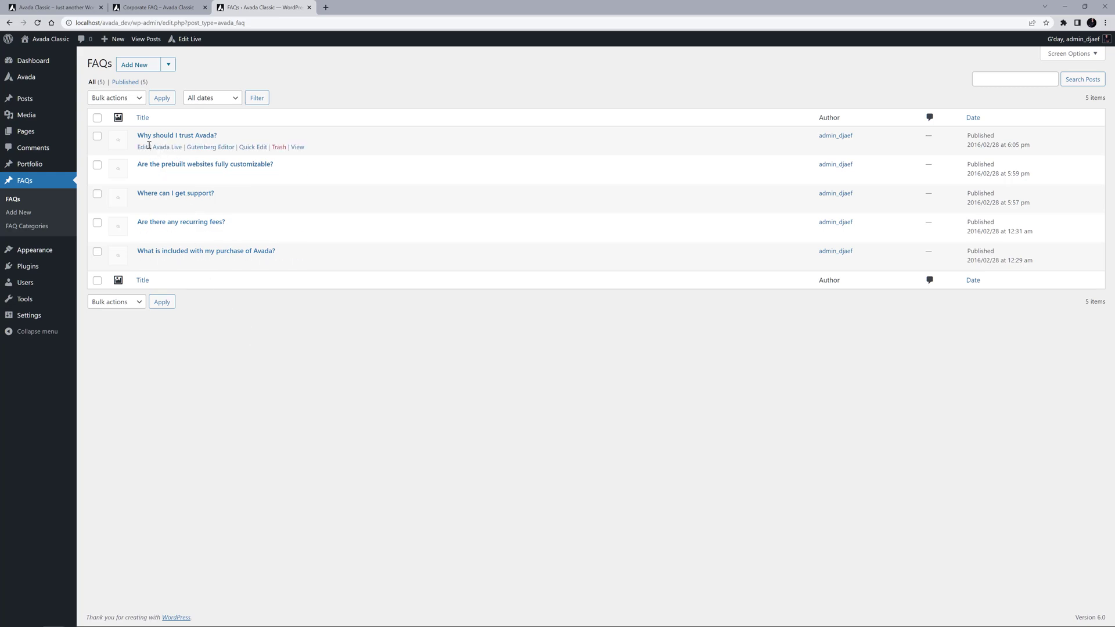
{"action": "left_click", "coordinate": [142, 147]}
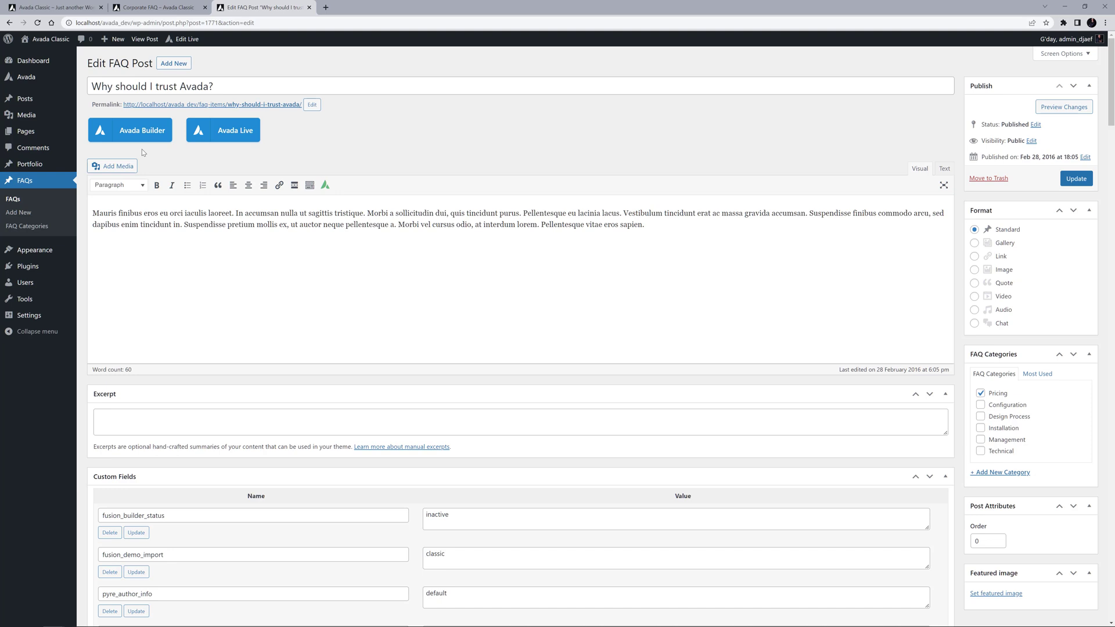
Step: Back in the builder, set the FAQ element's Display Filters to Default to show tabs from All to Pricing
{"action": "left_click", "coordinate": [140, 8]}
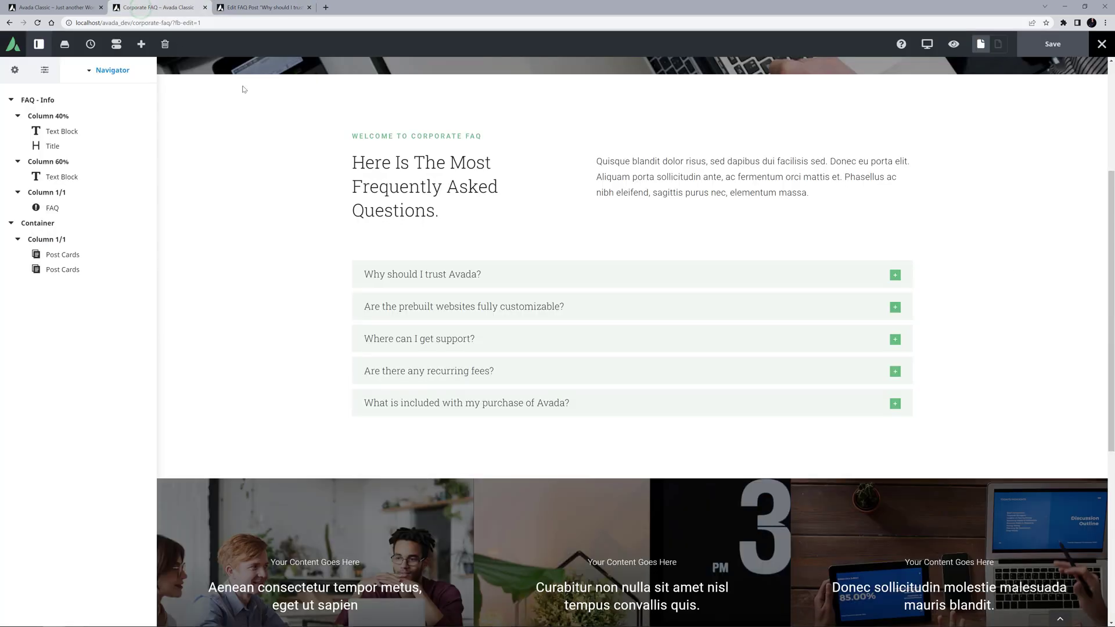
{"action": "left_click", "coordinate": [624, 341]}
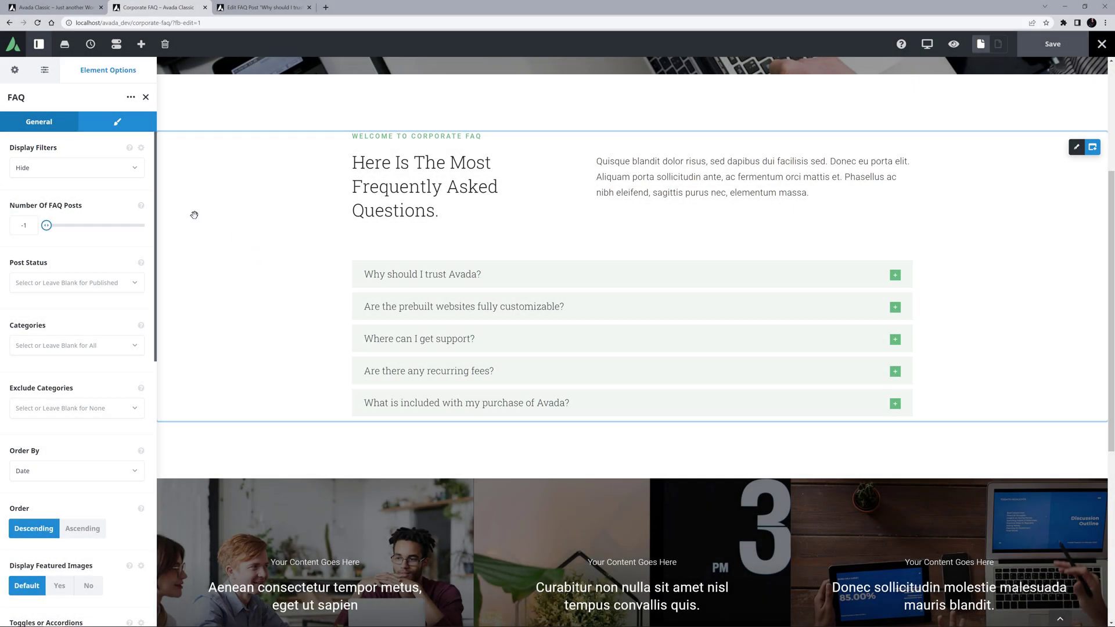
{"action": "left_click", "coordinate": [131, 169]}
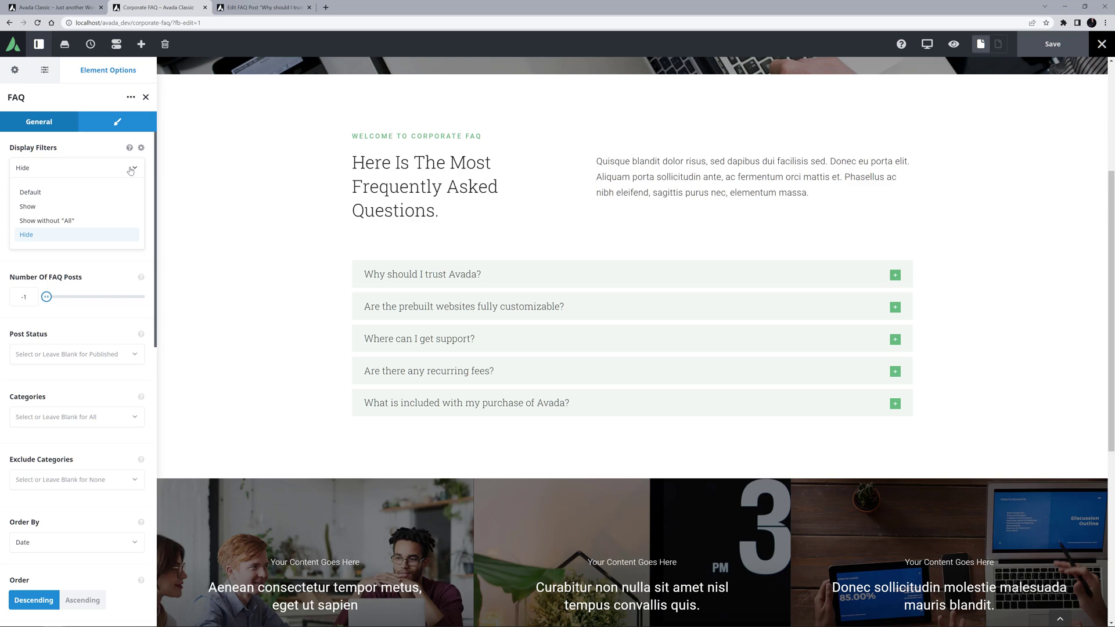
{"action": "left_click", "coordinate": [55, 192]}
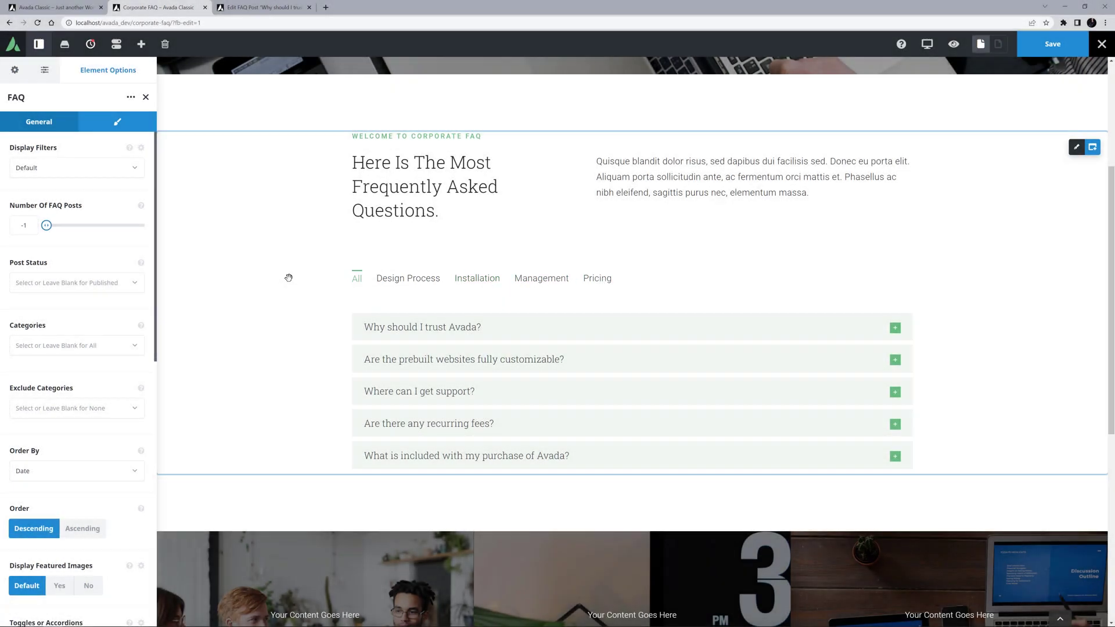
Step: Set Display Filters back to Hide, and check the Post Status and Categories lists without selecting anything
{"action": "left_click", "coordinate": [51, 168]}
{"action": "left_click", "coordinate": [47, 235]}
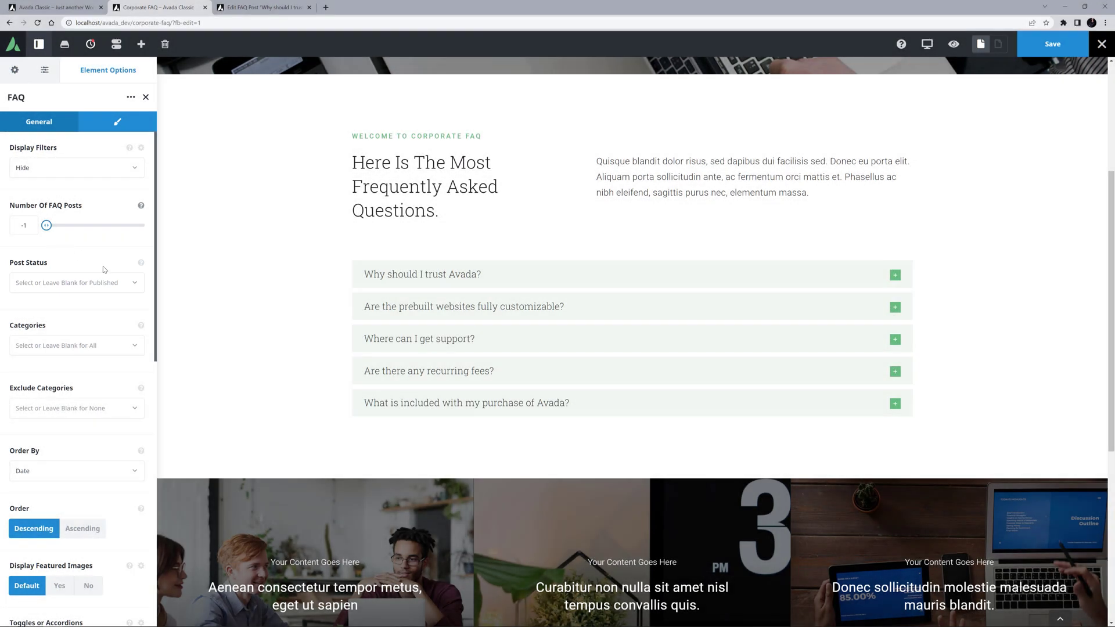
{"action": "left_click", "coordinate": [134, 282]}
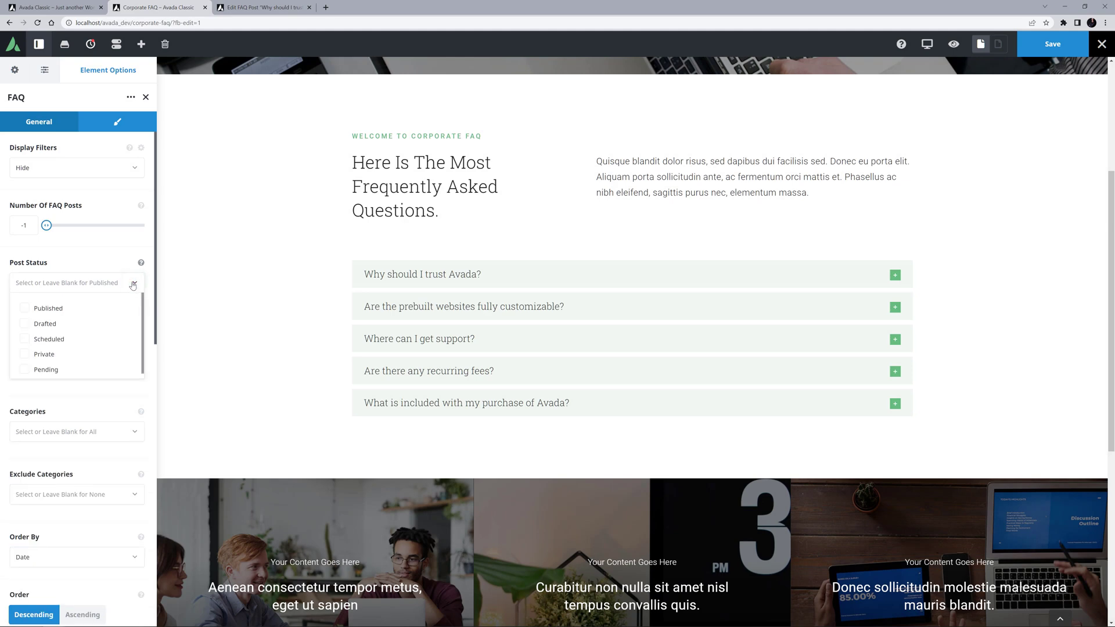
{"action": "left_click", "coordinate": [133, 284]}
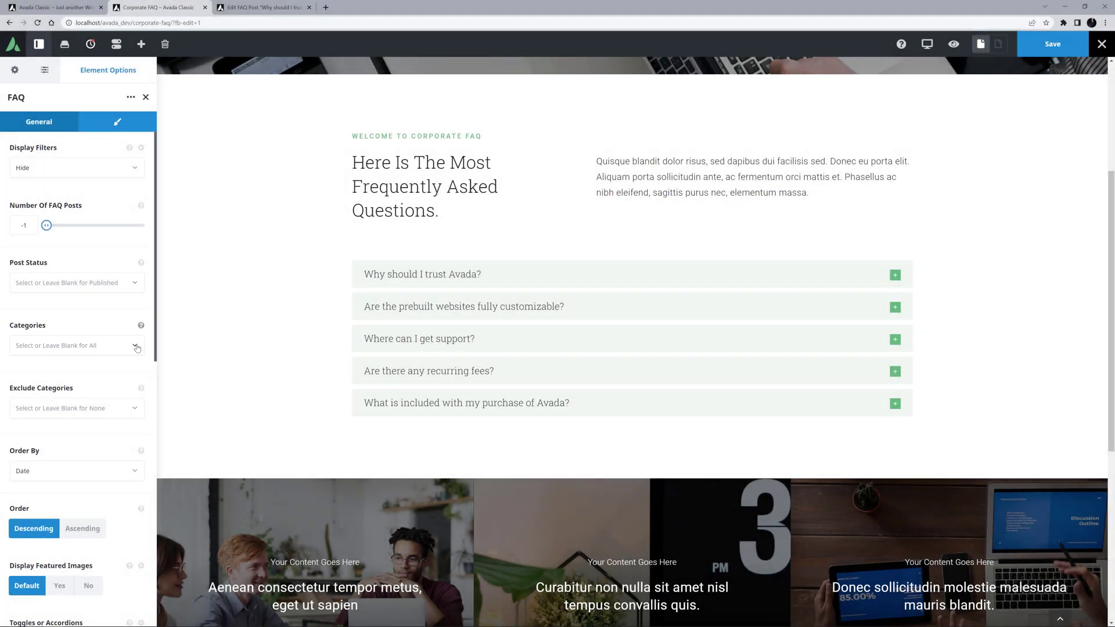
{"action": "left_click", "coordinate": [135, 346]}
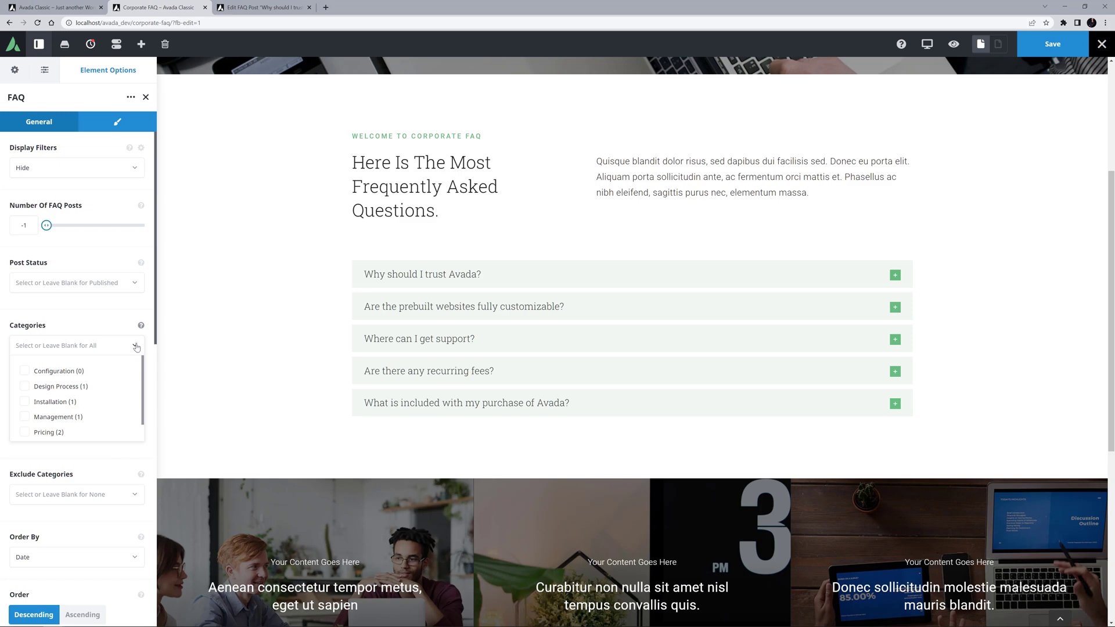
{"action": "left_click", "coordinate": [136, 346]}
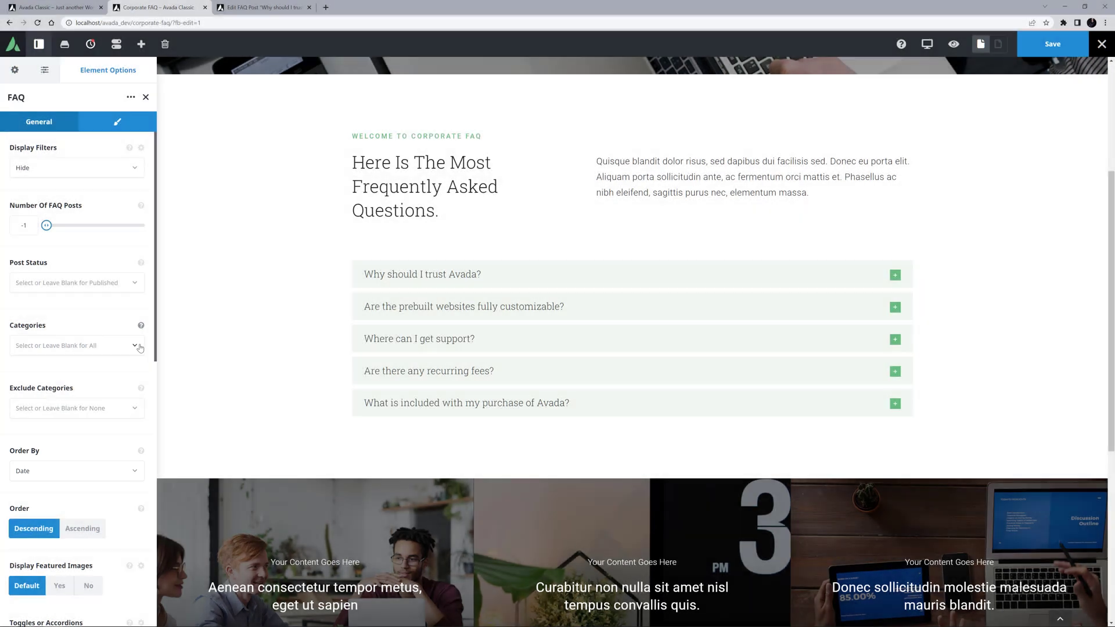
{"action": "left_click", "coordinate": [138, 474]}
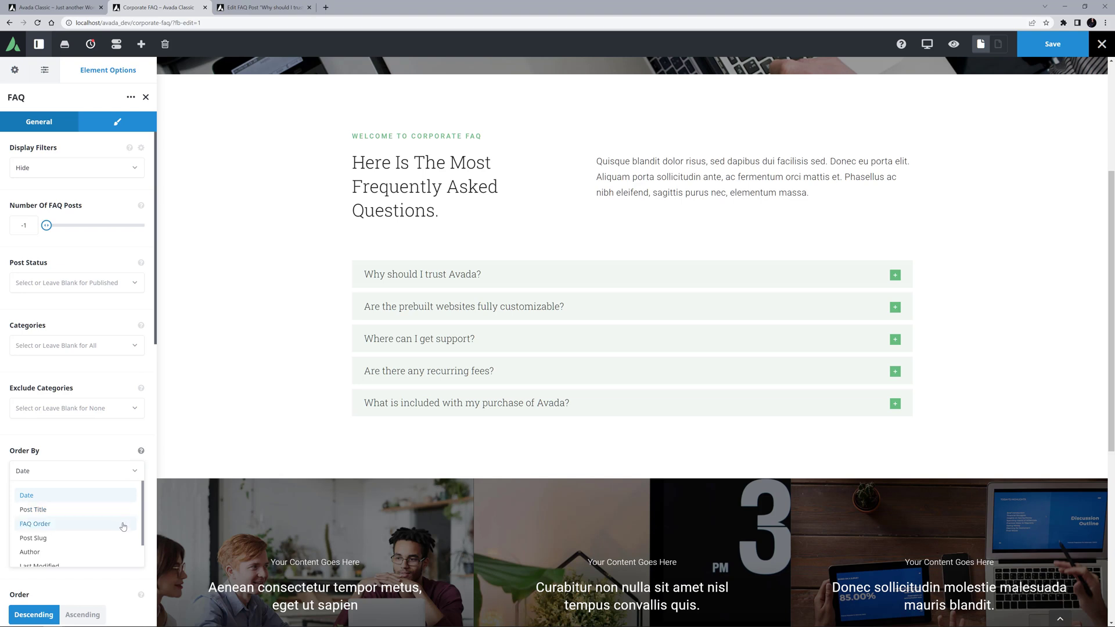
{"action": "scroll", "coordinate": [119, 548], "scroll_direction": "down", "scroll_amount": 1}
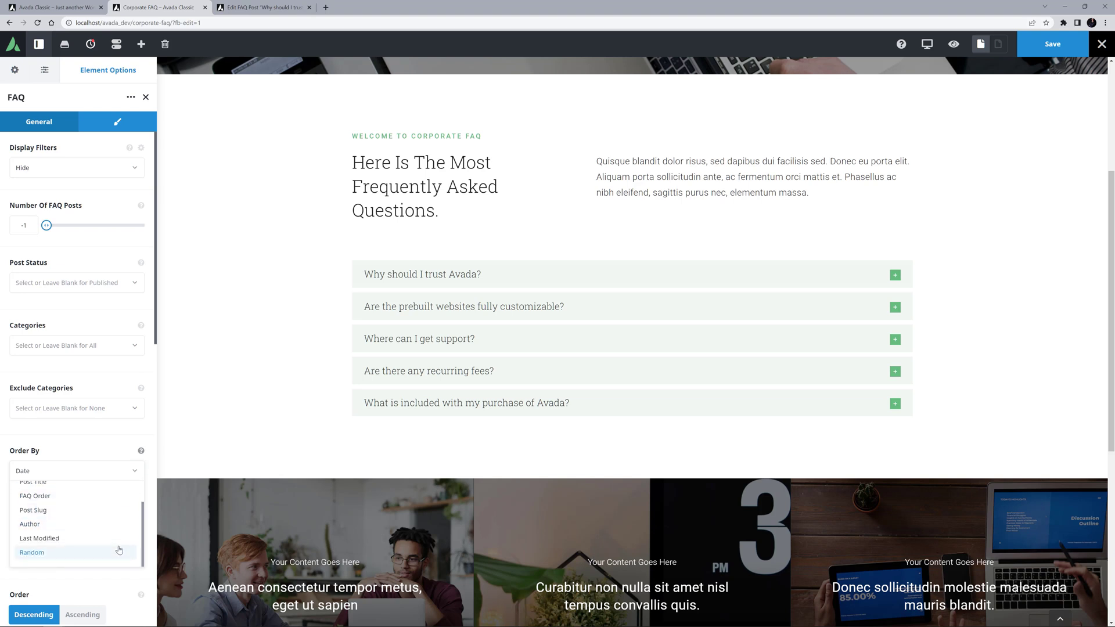
{"action": "left_click", "coordinate": [137, 474]}
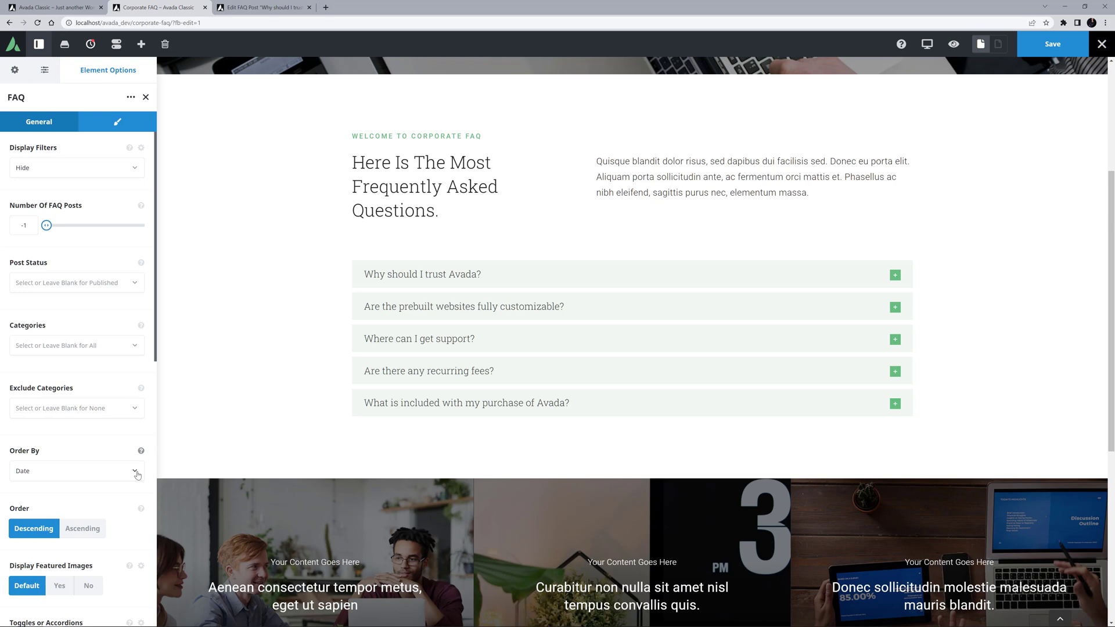
{"action": "scroll", "coordinate": [137, 475], "scroll_direction": "down", "scroll_amount": 4}
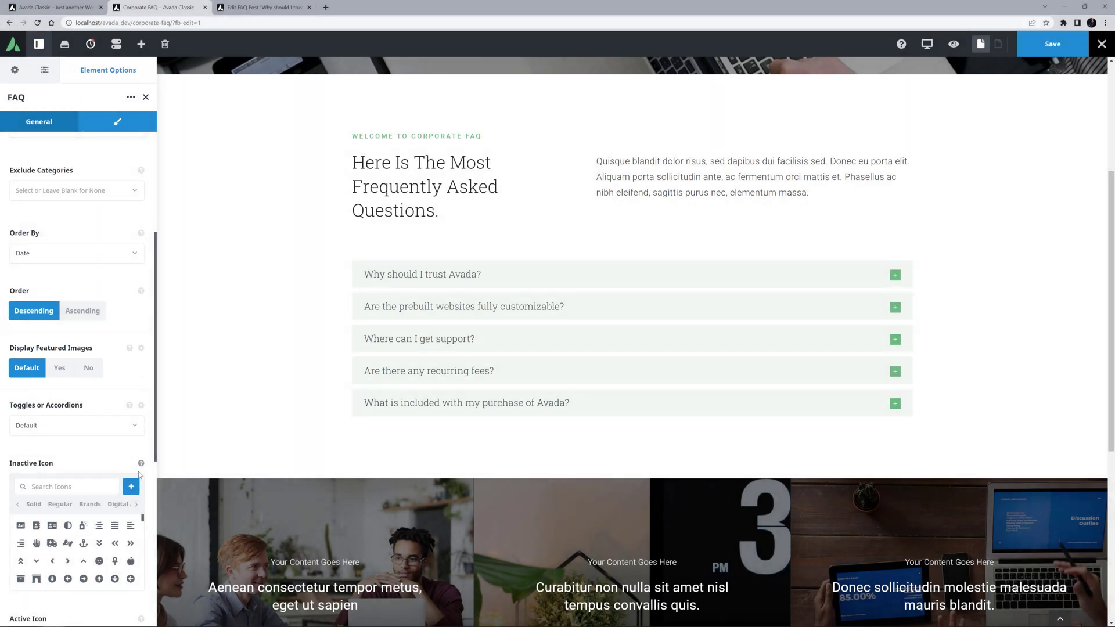
{"action": "left_click", "coordinate": [129, 349]}
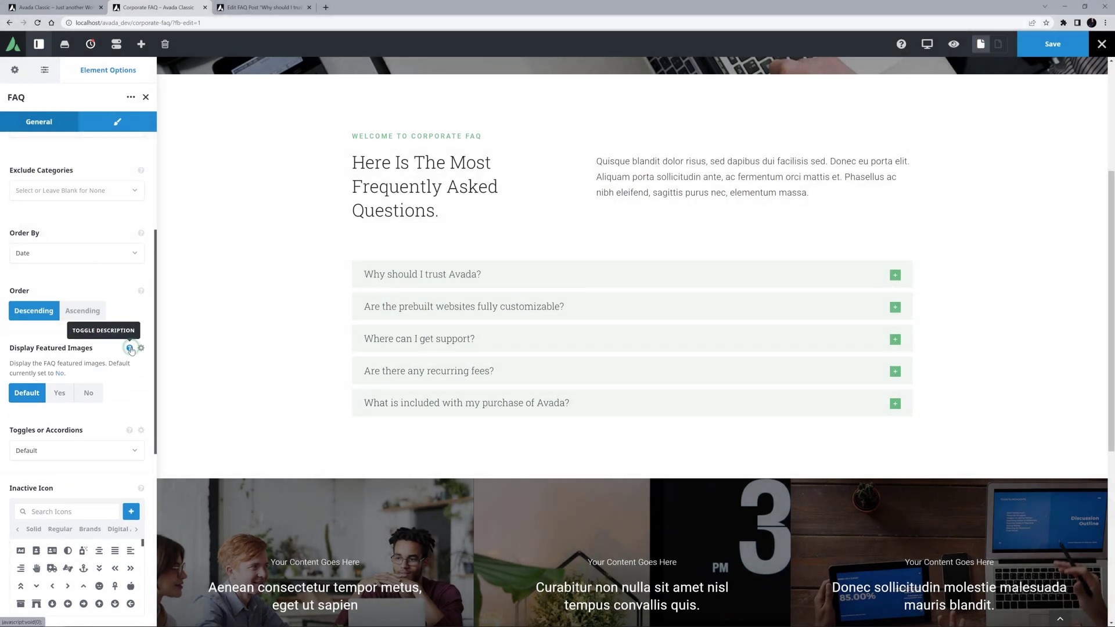
{"action": "left_click", "coordinate": [130, 349]}
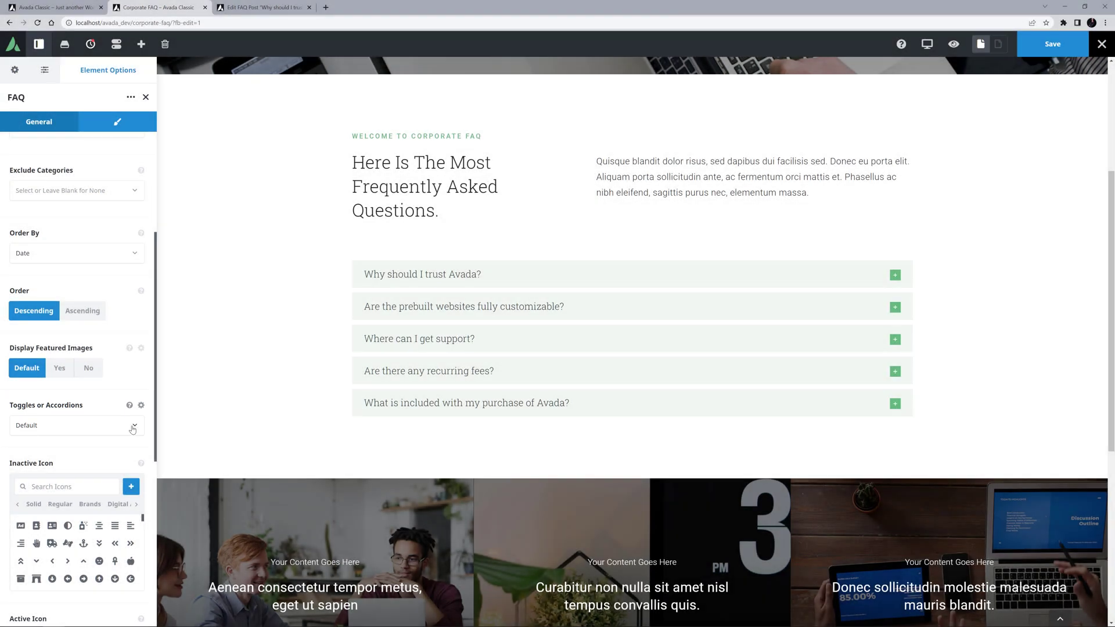
{"action": "left_click", "coordinate": [135, 428]}
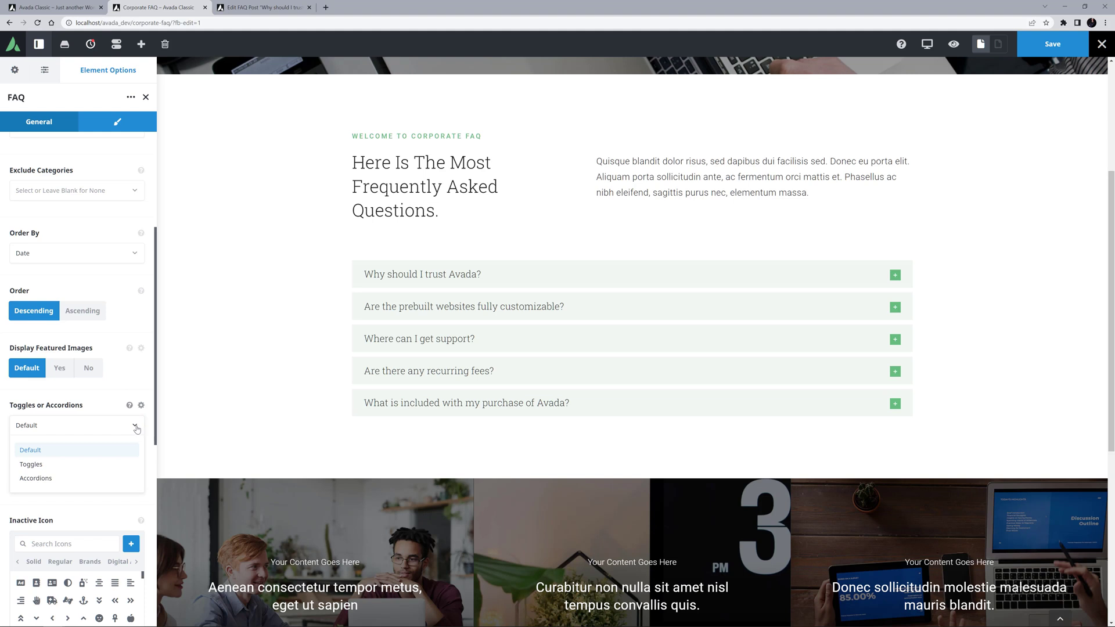
{"action": "left_click", "coordinate": [136, 426]}
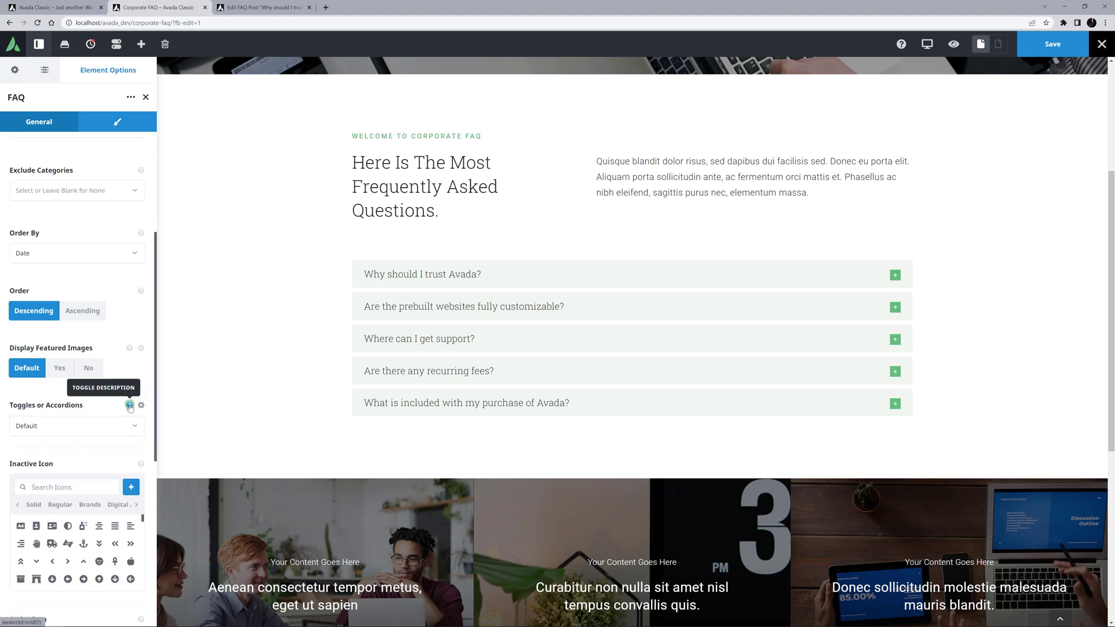
{"action": "left_click", "coordinate": [129, 406]}
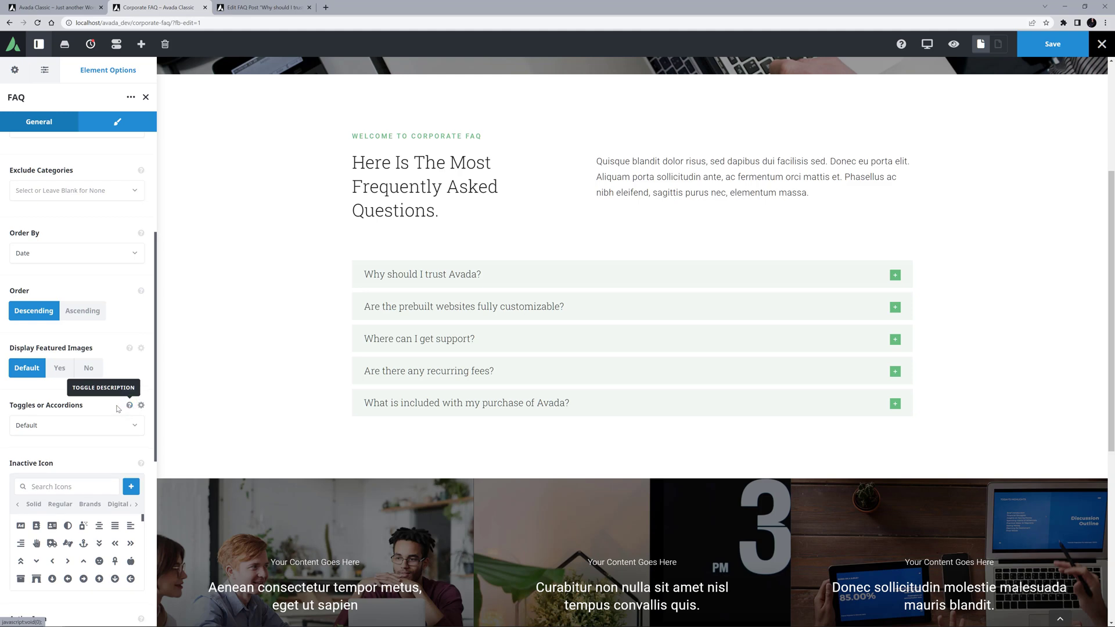
{"action": "left_click", "coordinate": [116, 408]}
{"action": "scroll", "coordinate": [116, 408], "scroll_direction": "down", "scroll_amount": 5}
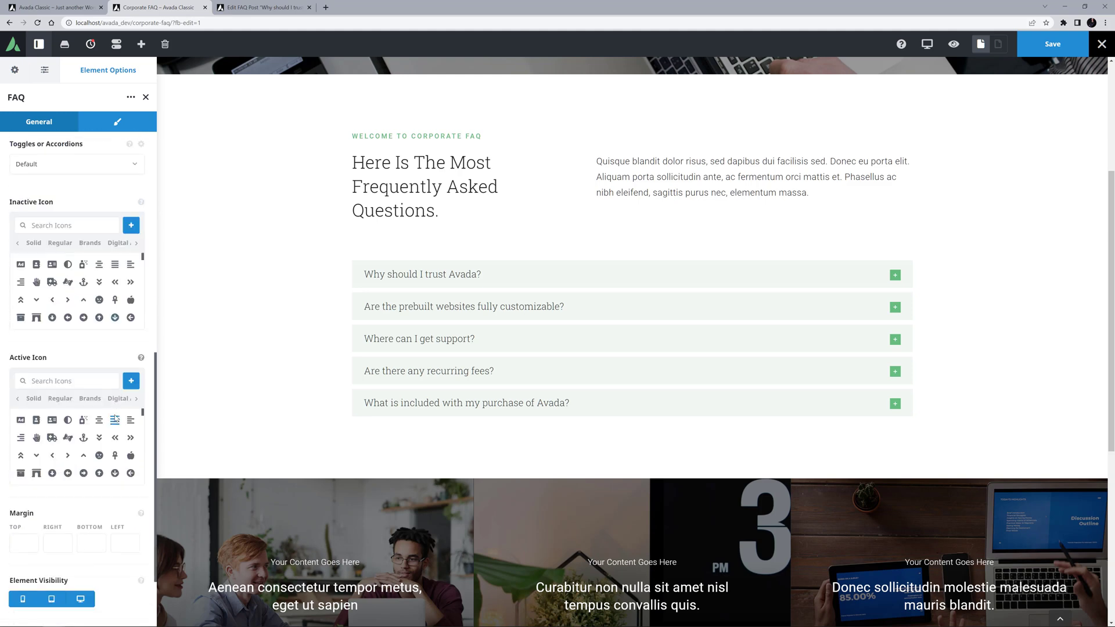
Step: Pick the align-justify icon as the Active Icon, then scroll down to the CSS Class and CSS ID fields
{"action": "left_click", "coordinate": [115, 419]}
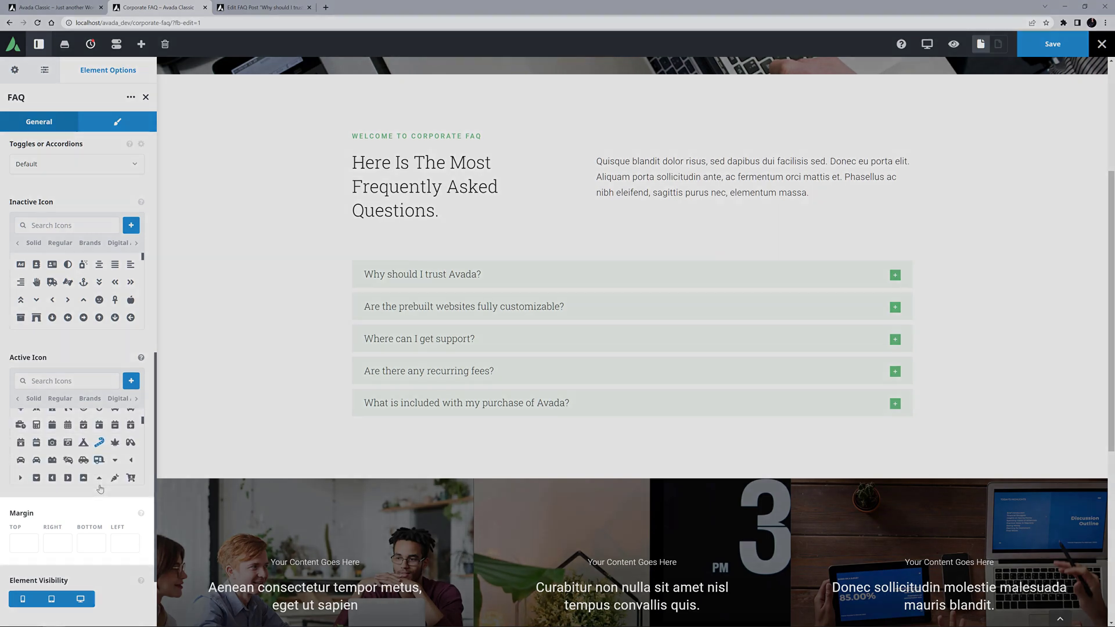
{"action": "scroll", "coordinate": [100, 488], "scroll_direction": "down", "scroll_amount": 3}
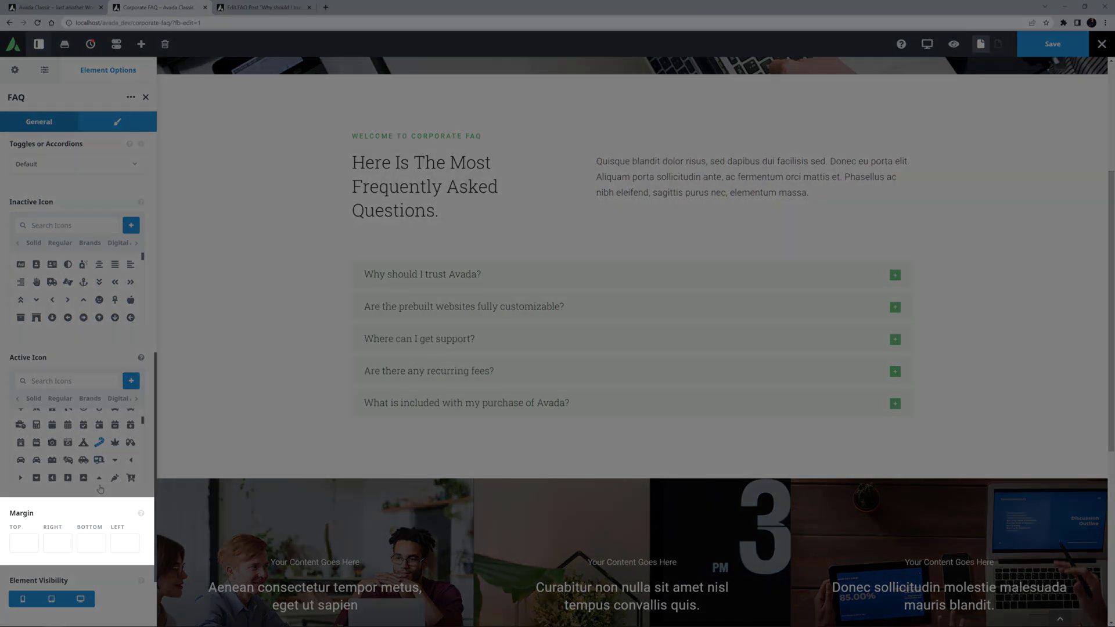
{"action": "scroll", "coordinate": [97, 512], "scroll_direction": "down", "scroll_amount": 2}
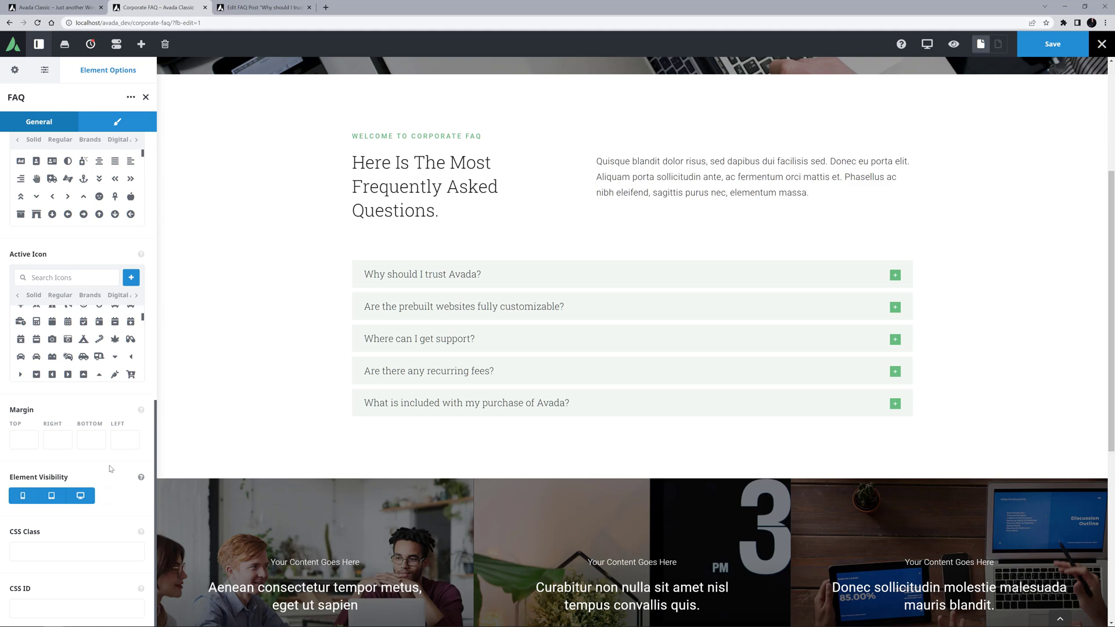
Step: In Design, trial Boxed Mode No with Color 5 divider lines, then revert to Default dividers and Boxed Mode Yes
{"action": "left_click", "coordinate": [108, 123]}
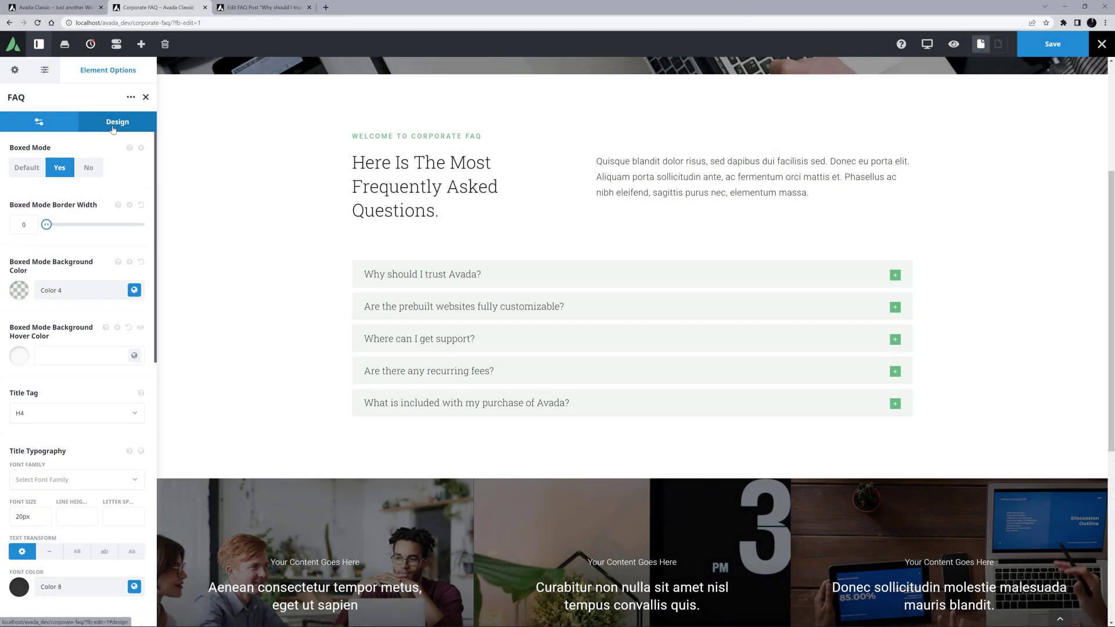
{"action": "left_click", "coordinate": [88, 167]}
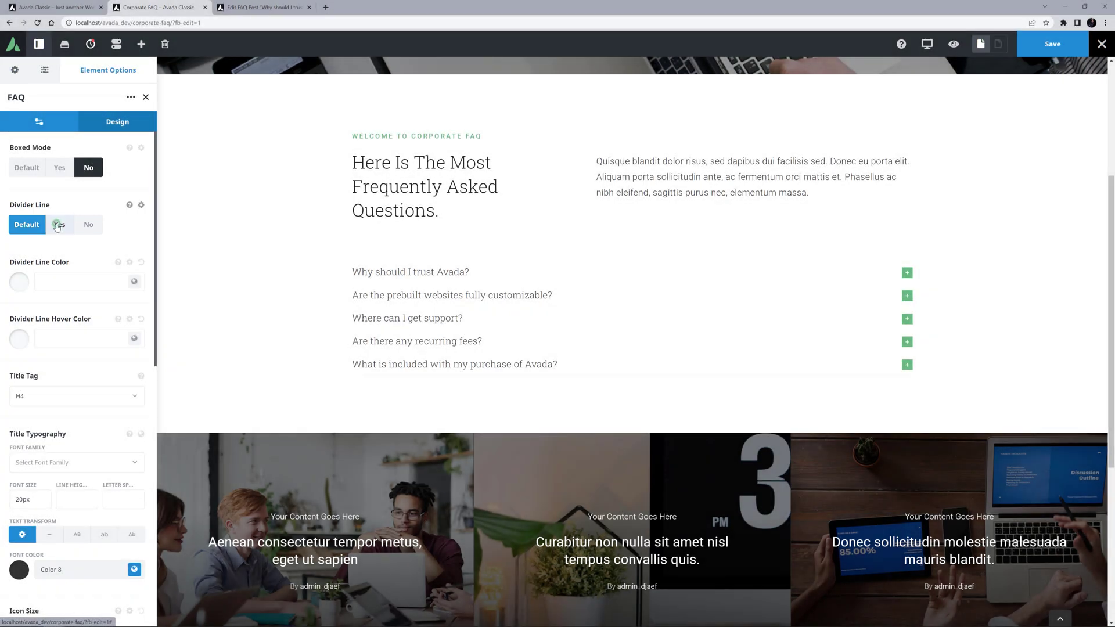
{"action": "left_click", "coordinate": [57, 226]}
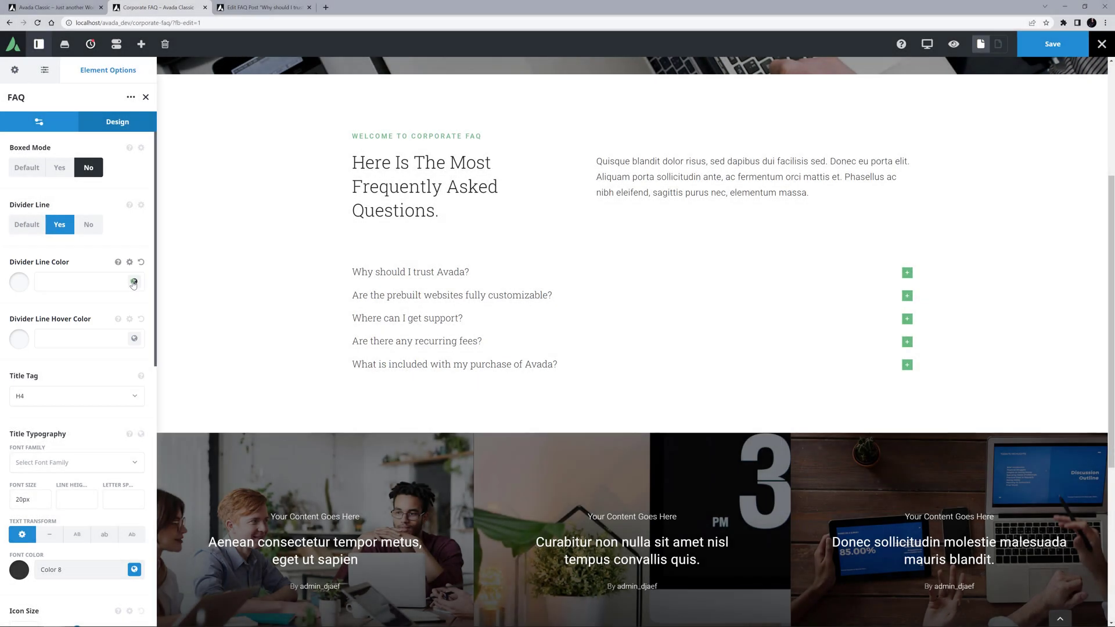
{"action": "left_click", "coordinate": [92, 282]}
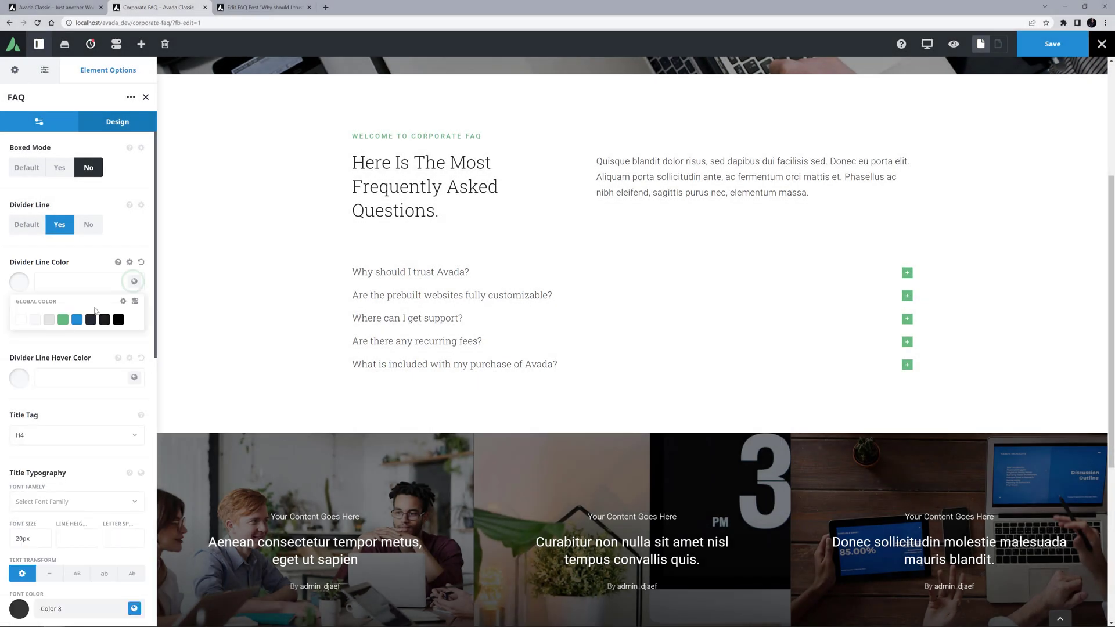
{"action": "left_click", "coordinate": [76, 320]}
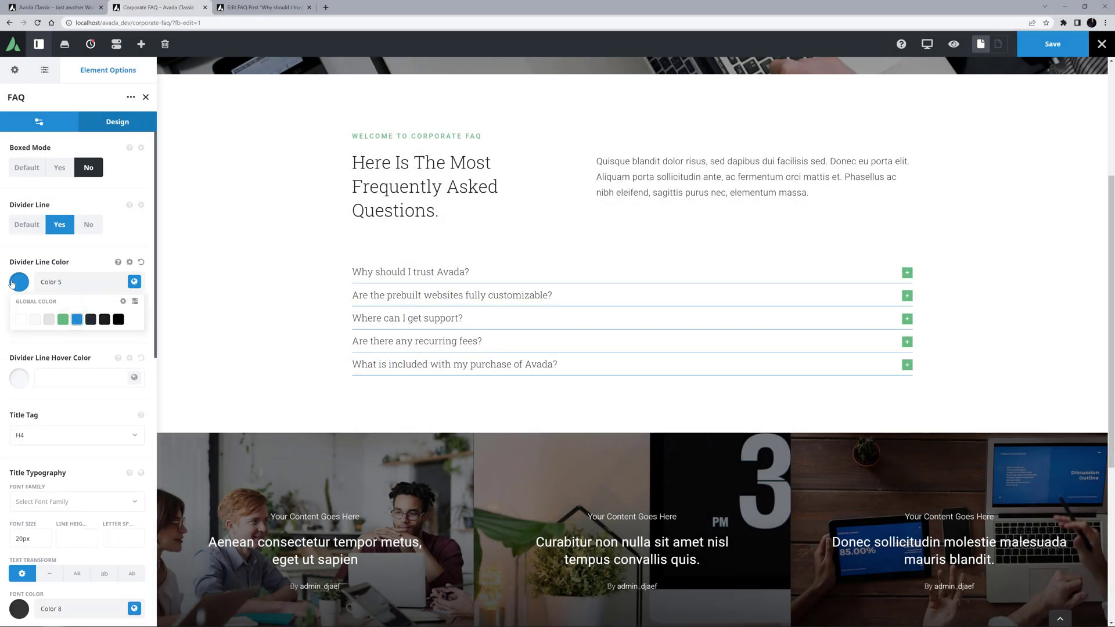
{"action": "left_click", "coordinate": [21, 226]}
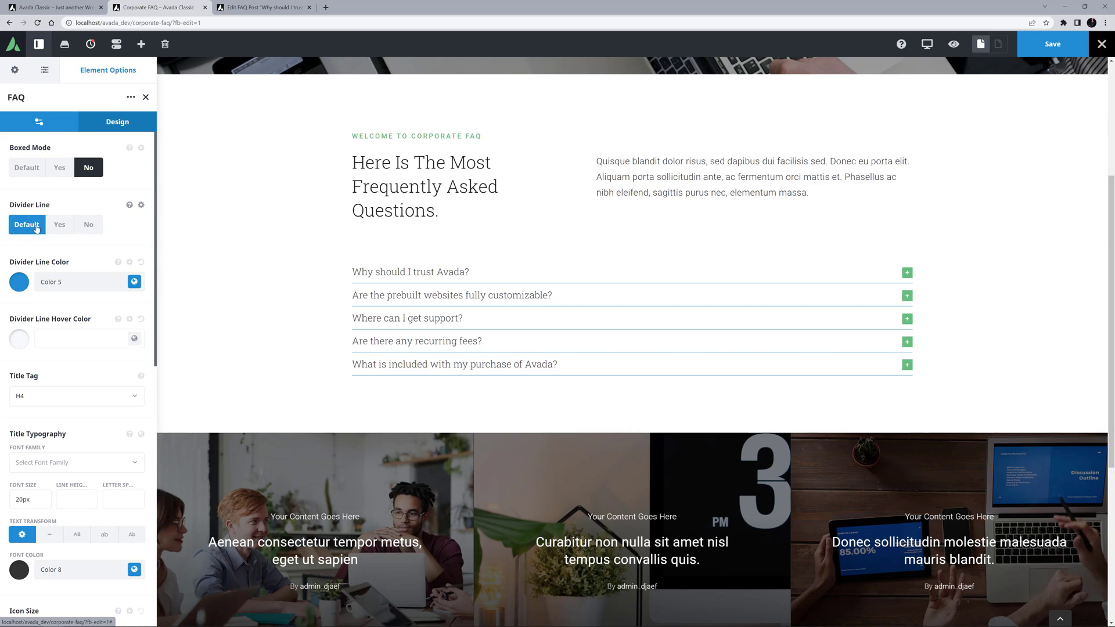
{"action": "left_click", "coordinate": [58, 168]}
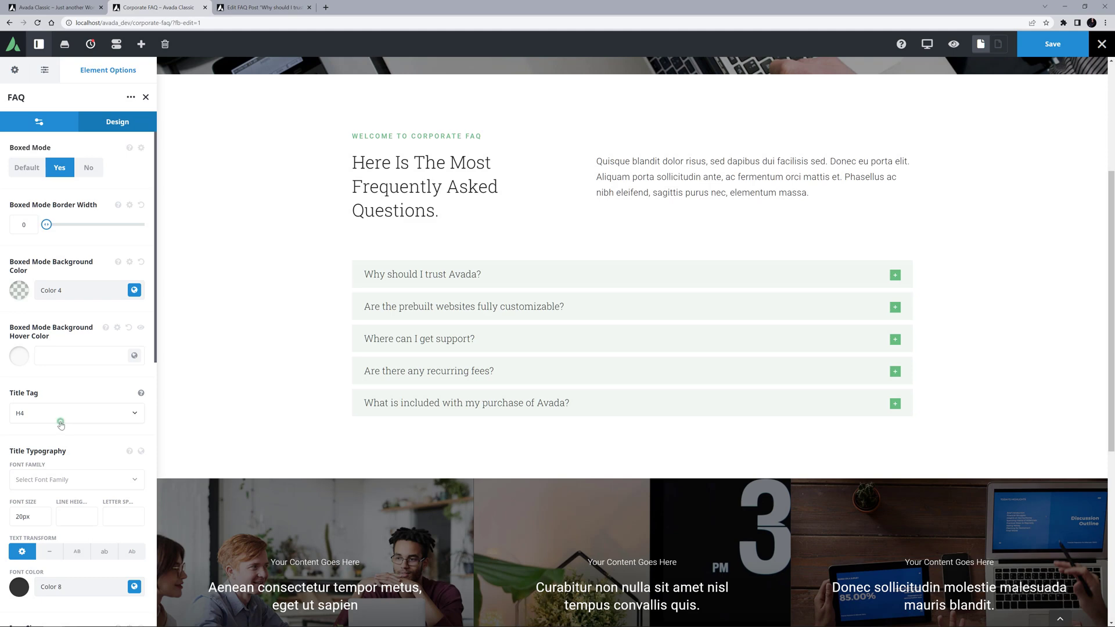
{"action": "left_click", "coordinate": [60, 415]}
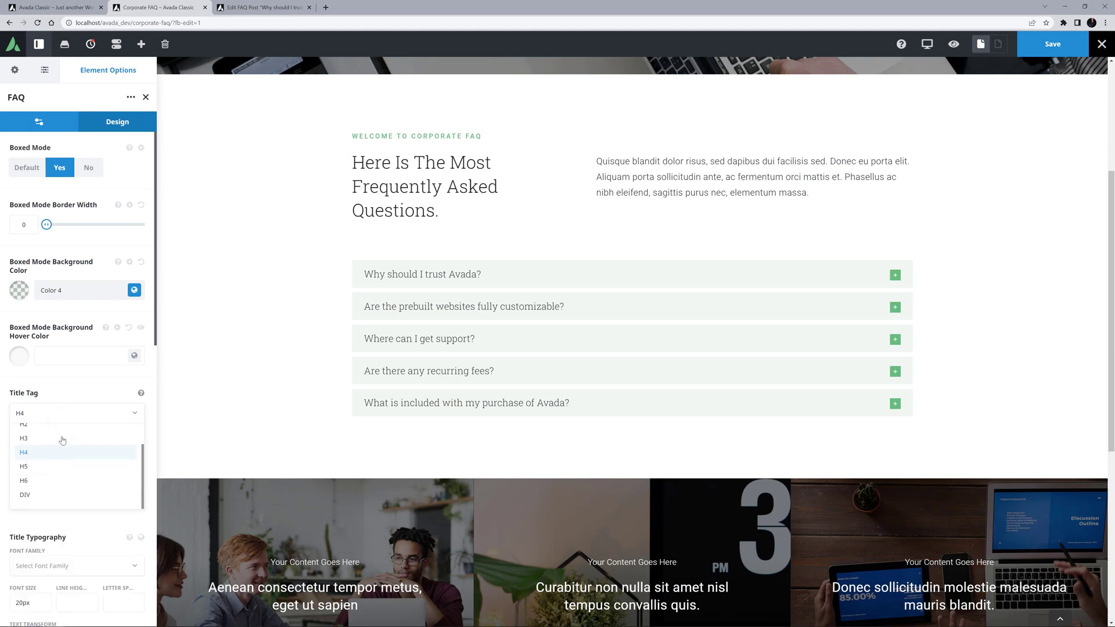
{"action": "left_click", "coordinate": [62, 416]}
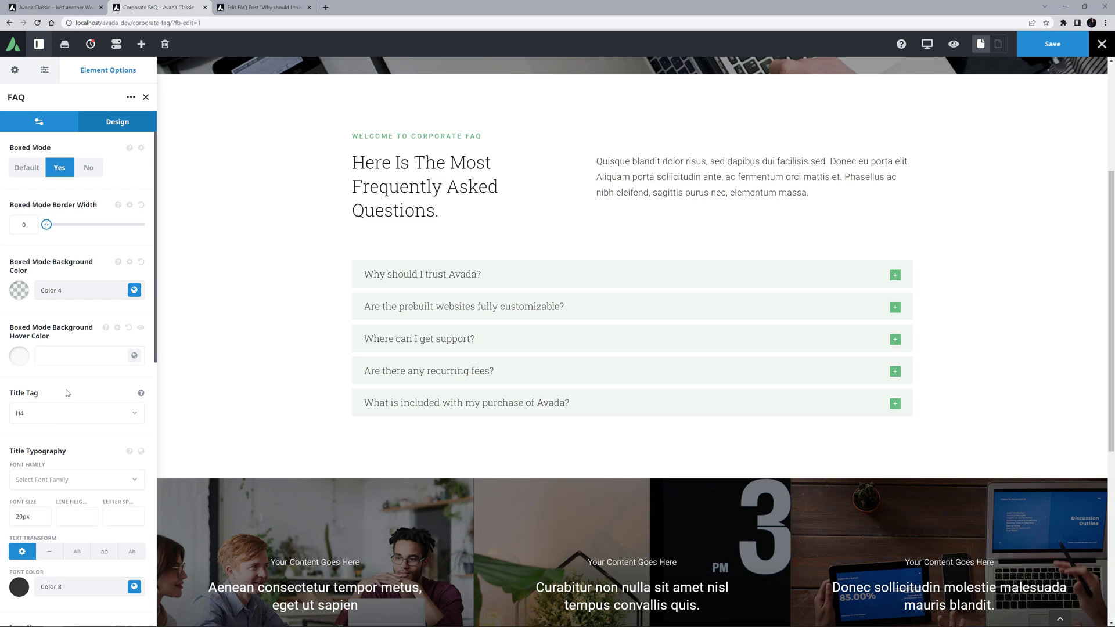
{"action": "scroll", "coordinate": [66, 392], "scroll_direction": "down", "scroll_amount": 3}
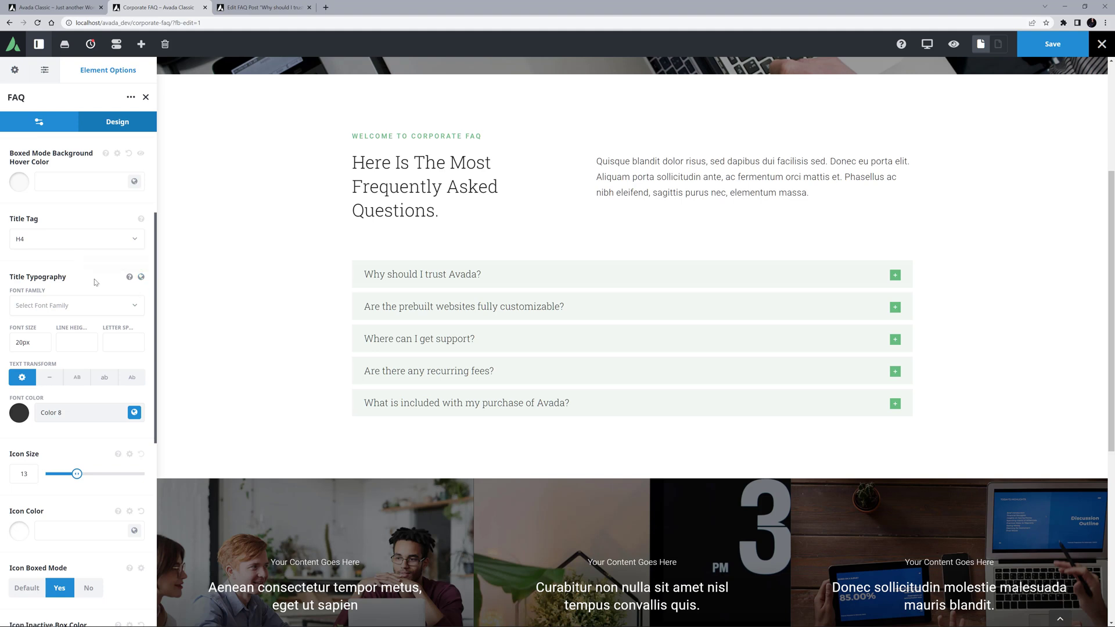
{"action": "scroll", "coordinate": [97, 282], "scroll_direction": "down", "scroll_amount": 5}
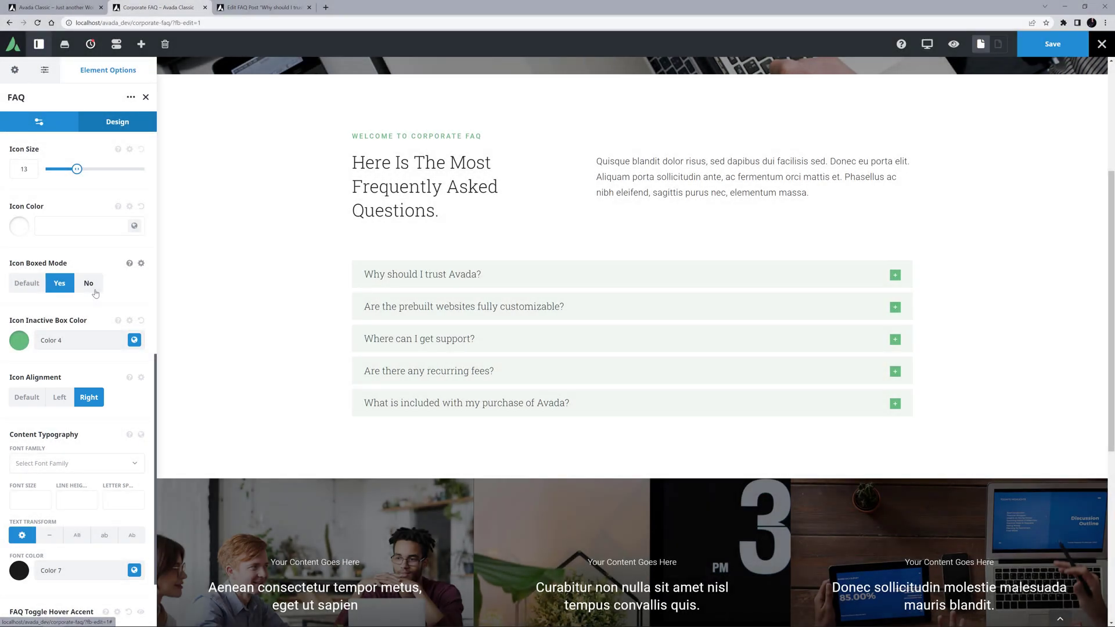
{"action": "scroll", "coordinate": [97, 294], "scroll_direction": "down", "scroll_amount": 2}
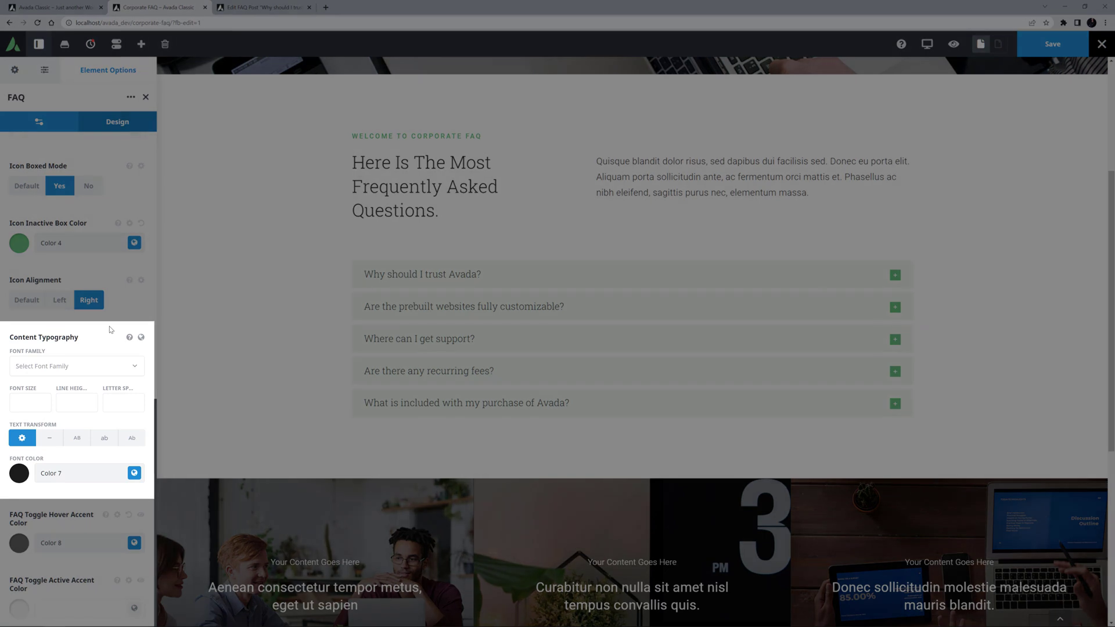